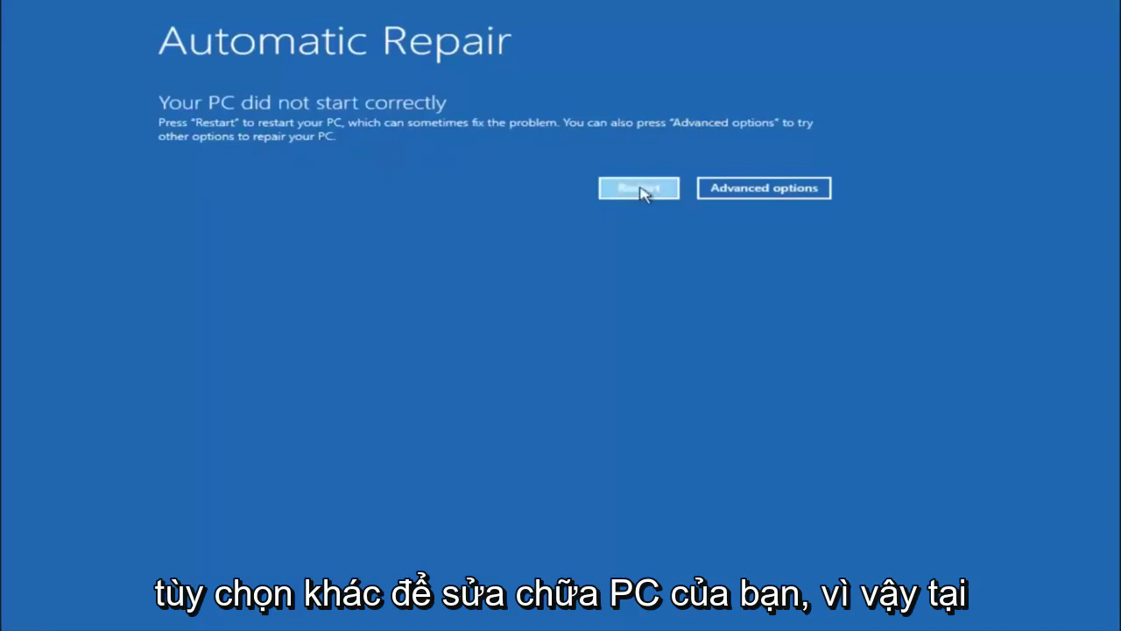
Go through Advanced options, Troubleshoot and Advanced options to launch System Restore
left_click(764, 189)
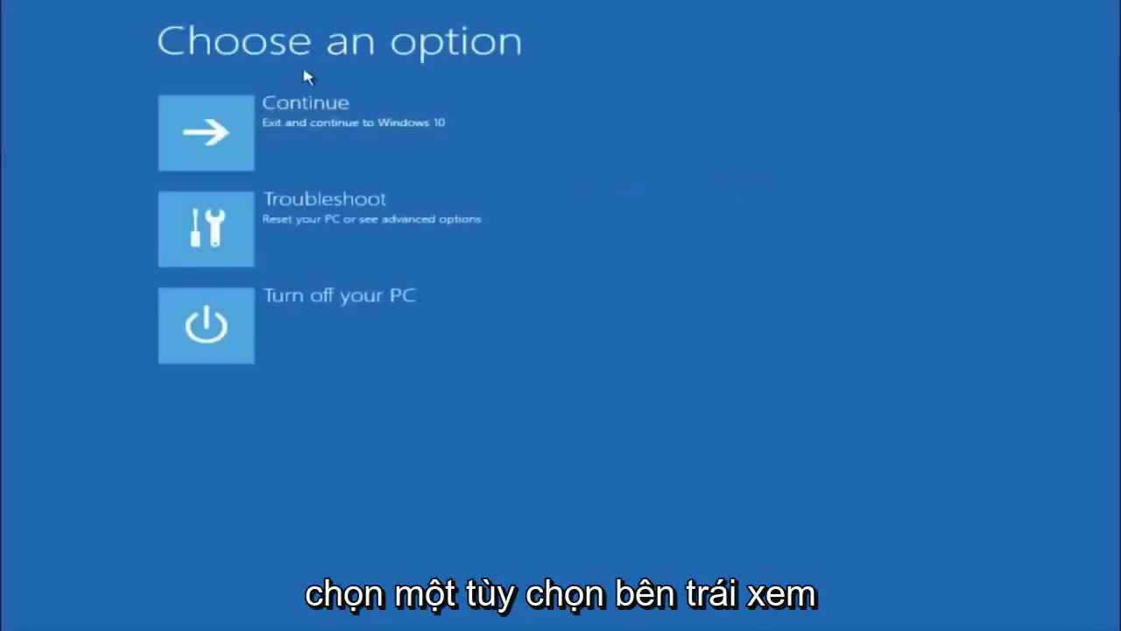
left_click(238, 229)
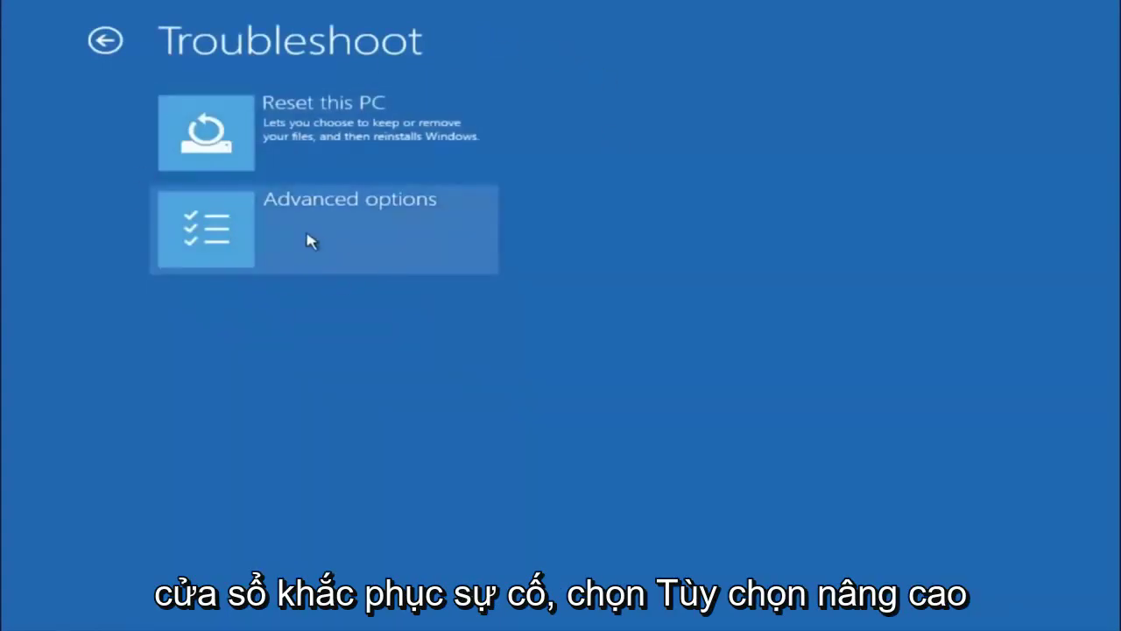
left_click(252, 238)
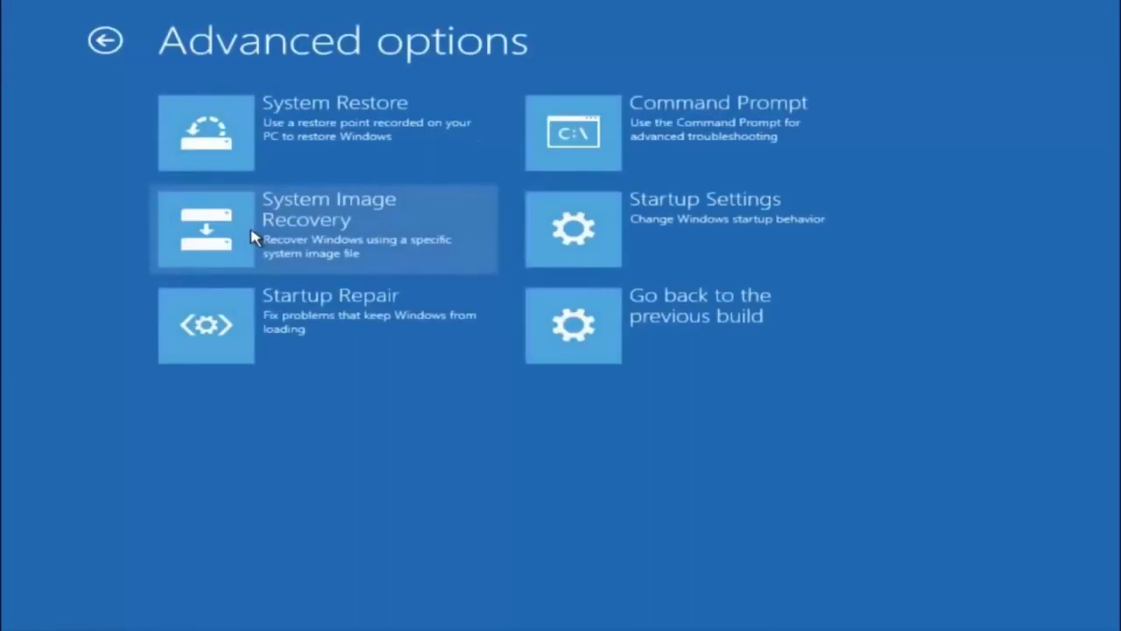
left_click(265, 123)
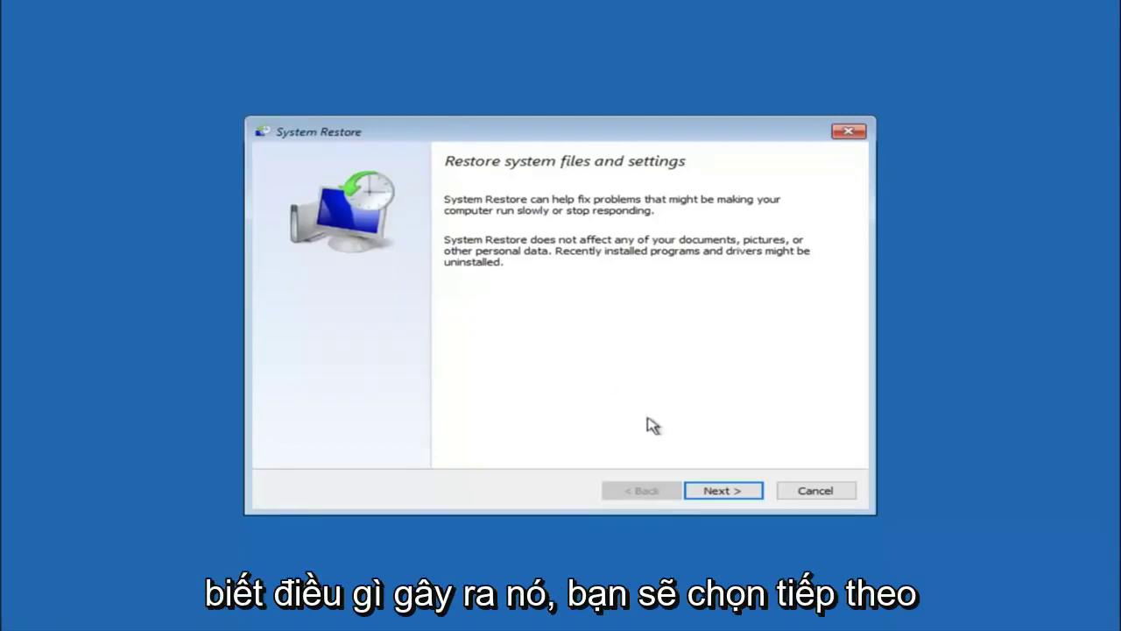
Move past the System Restore intro page to the list of restore points
left_click(692, 494)
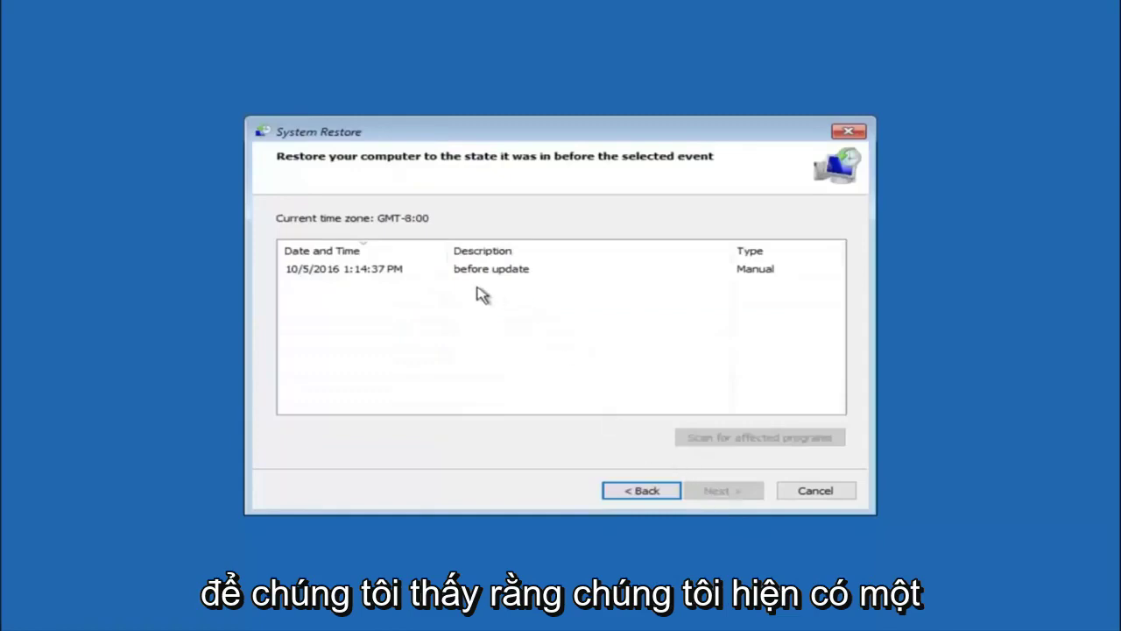
Select the 10/5/2016 'before update' restore point and continue to confirmation
left_click(317, 272)
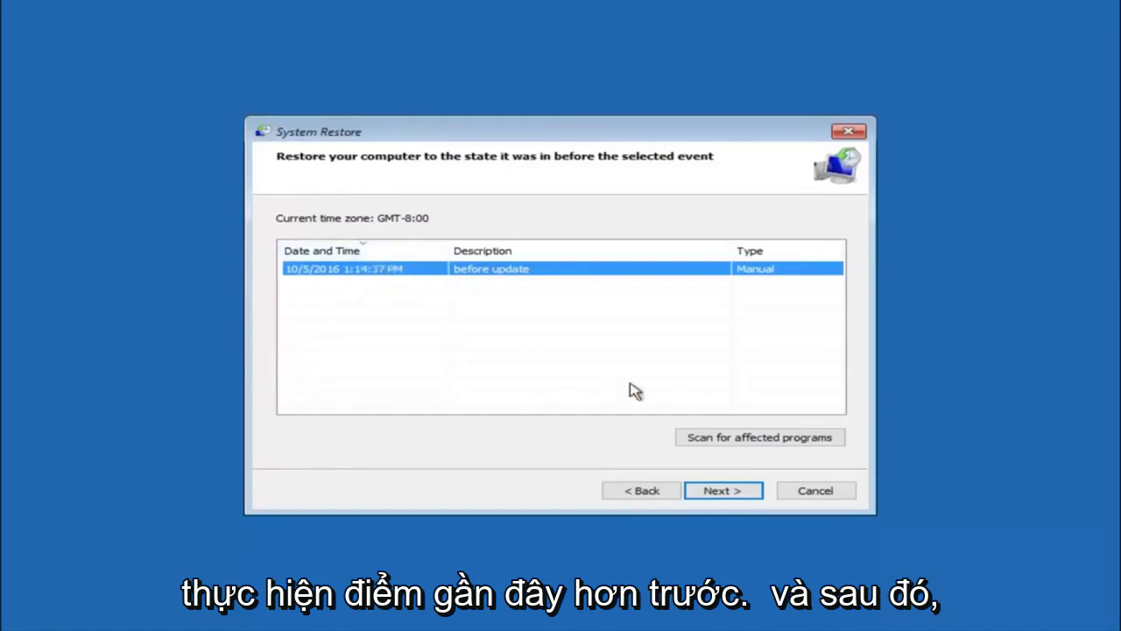
left_click(719, 492)
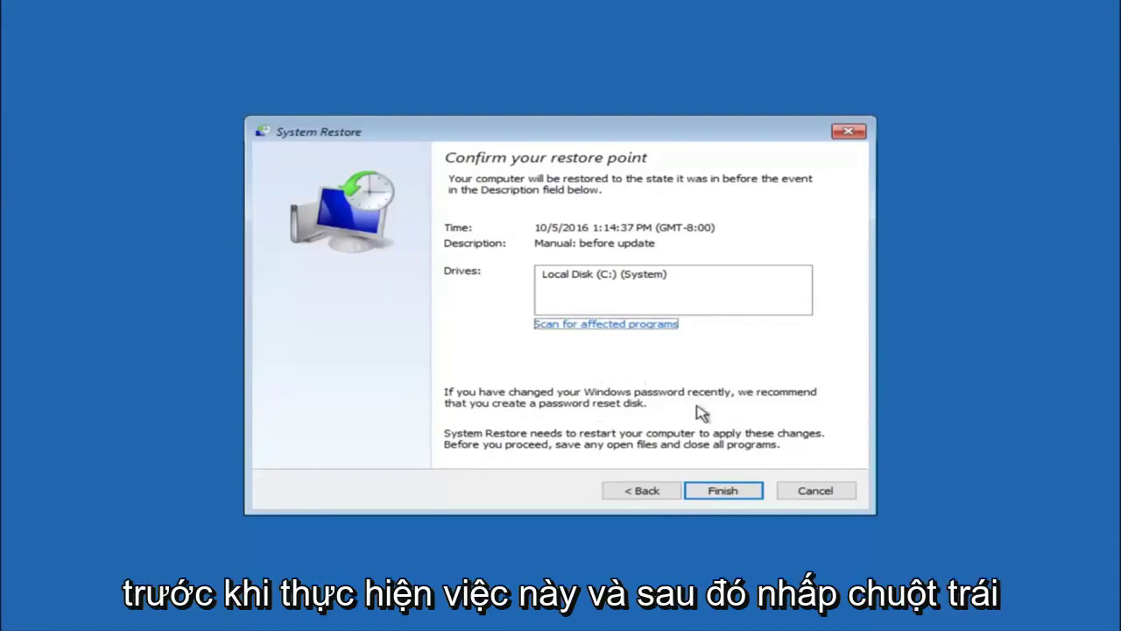
Finish confirming the restore of Local Disk (C:) to 'before update'
left_click(724, 498)
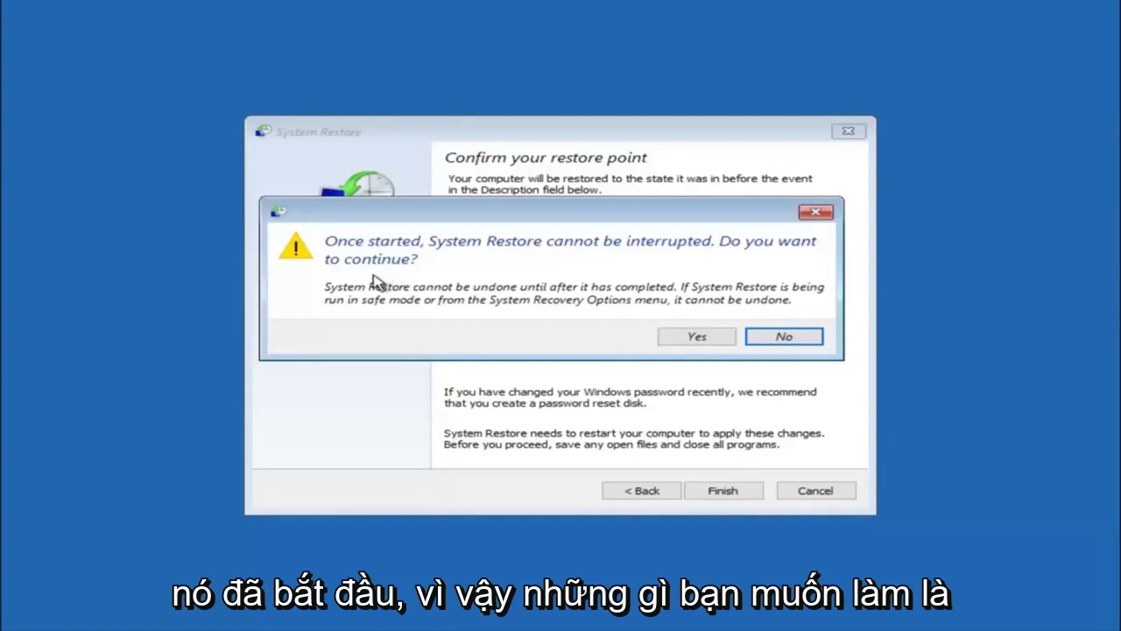
Accept the uninterruptible-restore warning, let the restore complete, and restart the PC
left_click(693, 341)
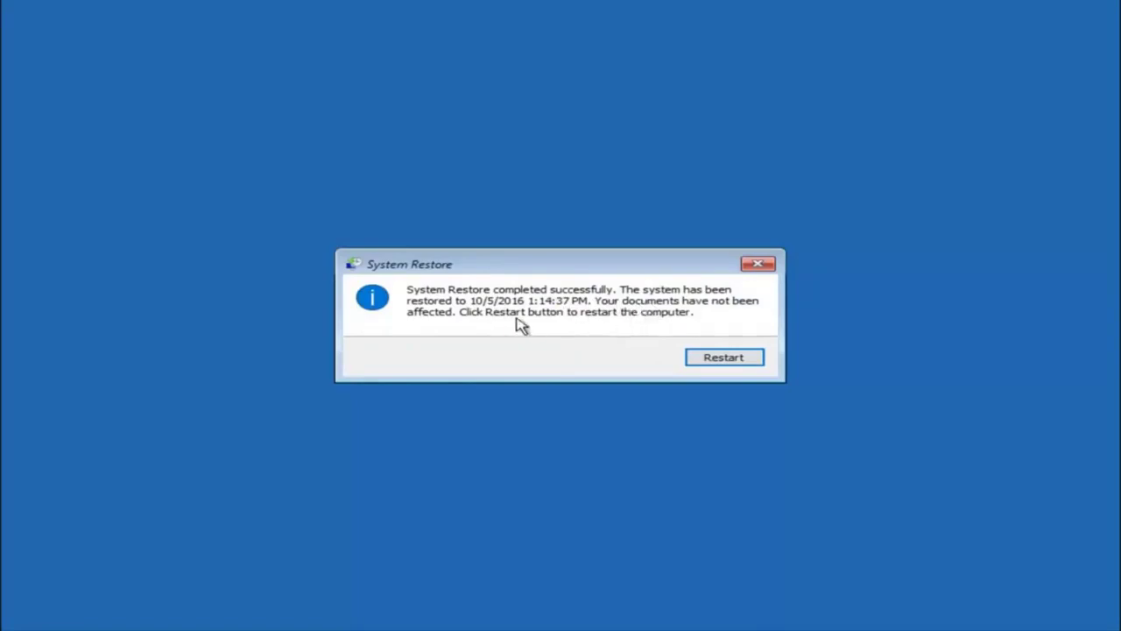
left_click(711, 361)
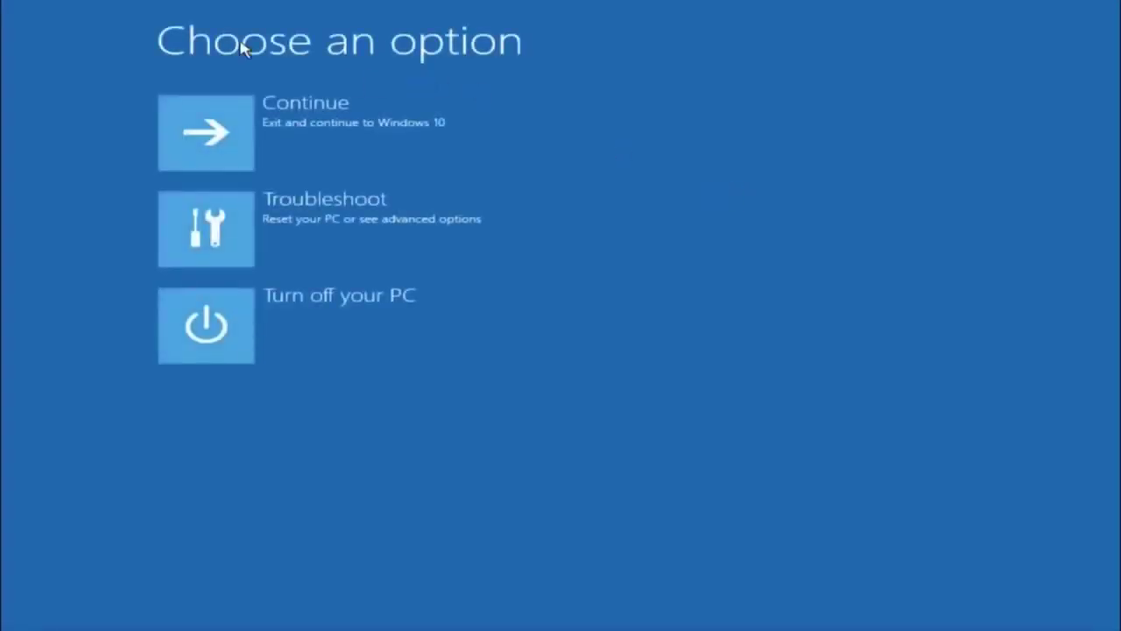
Go through Troubleshoot and Advanced options to run Startup Repair
left_click(266, 231)
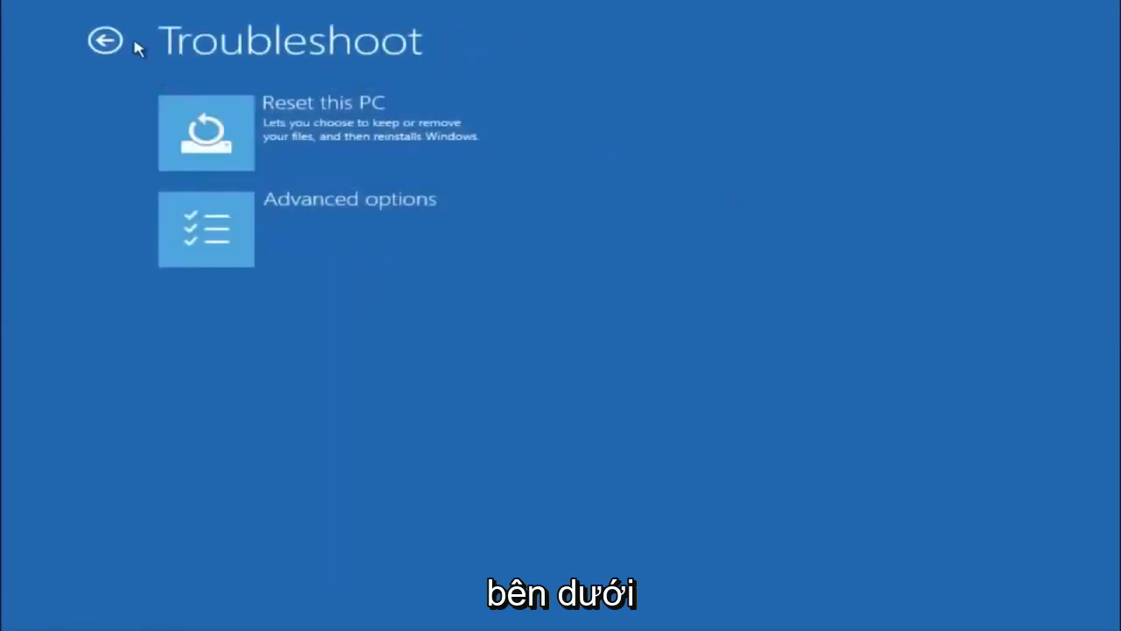
left_click(262, 228)
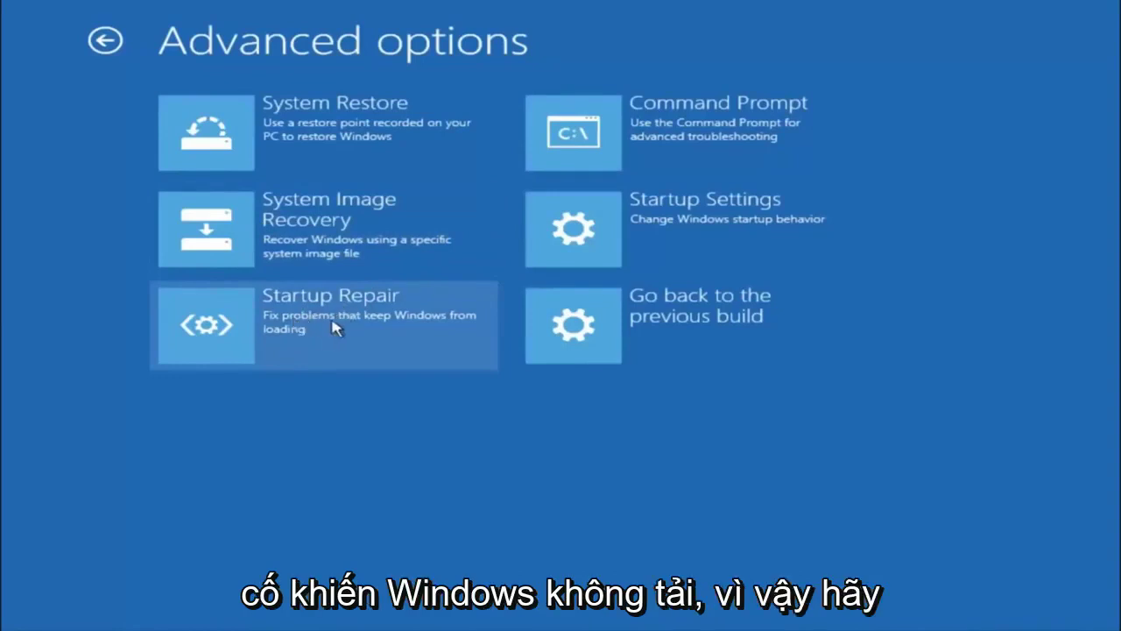
left_click(212, 330)
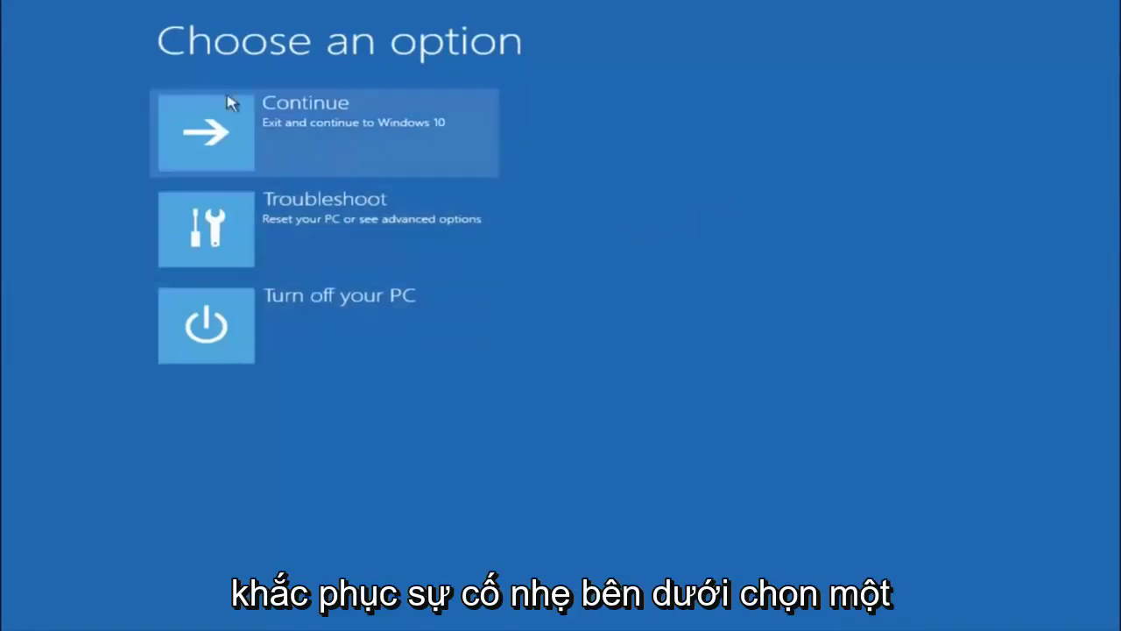
Go through Troubleshoot and Advanced options to open an administrator Command Prompt
left_click(217, 243)
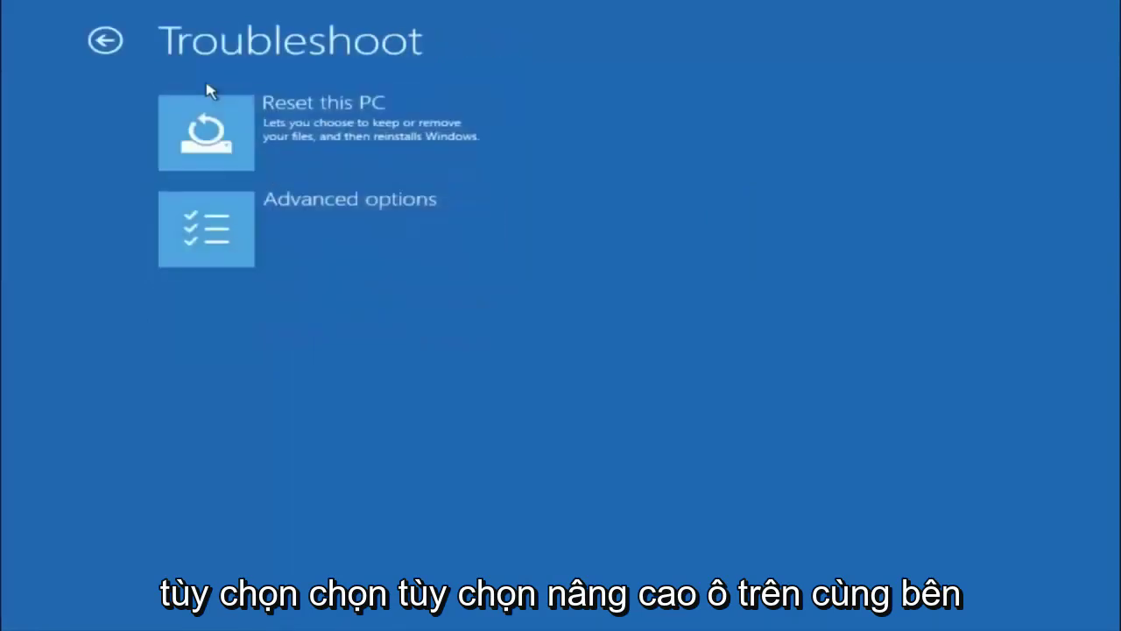
left_click(260, 222)
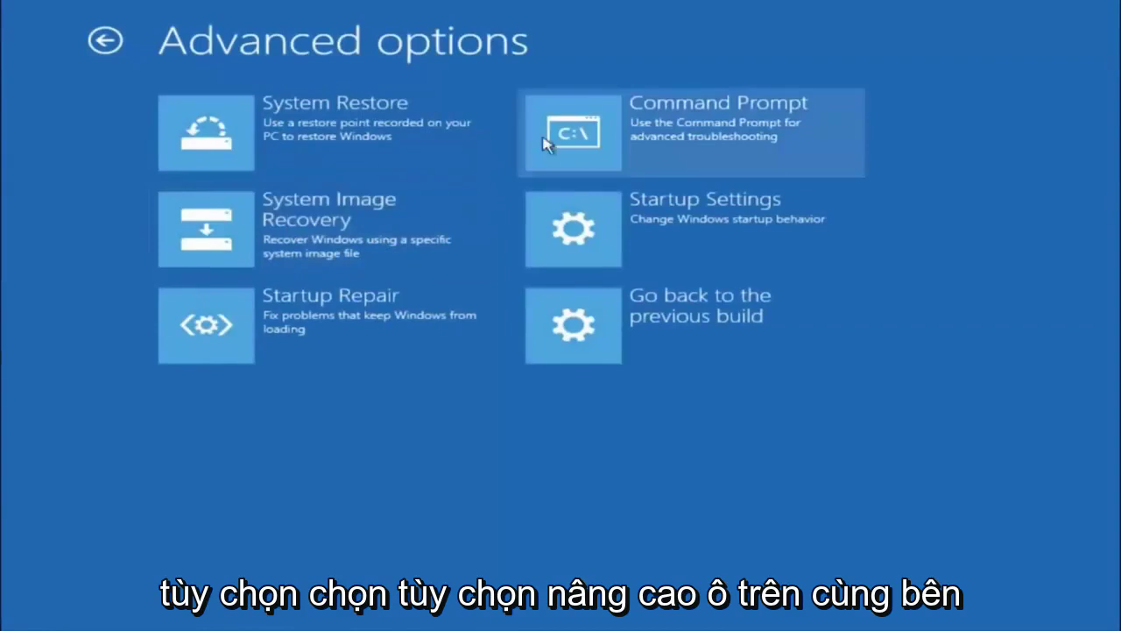
left_click(661, 144)
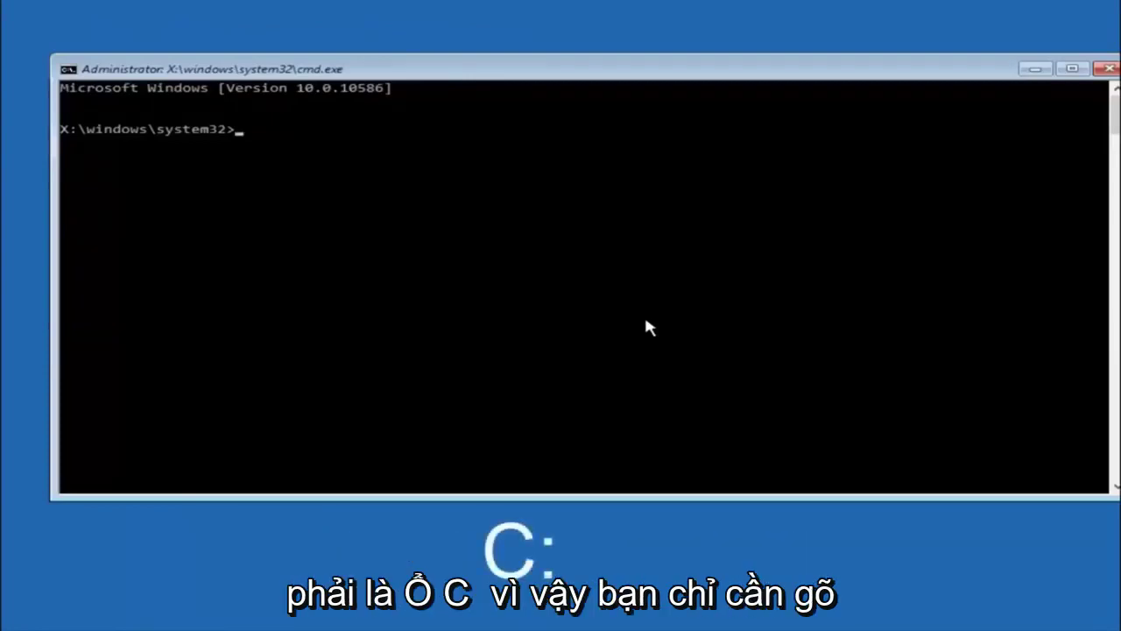
Switch to drive C:, list its root folders with dir, and begin entering cd \windows\system32
type("c:")
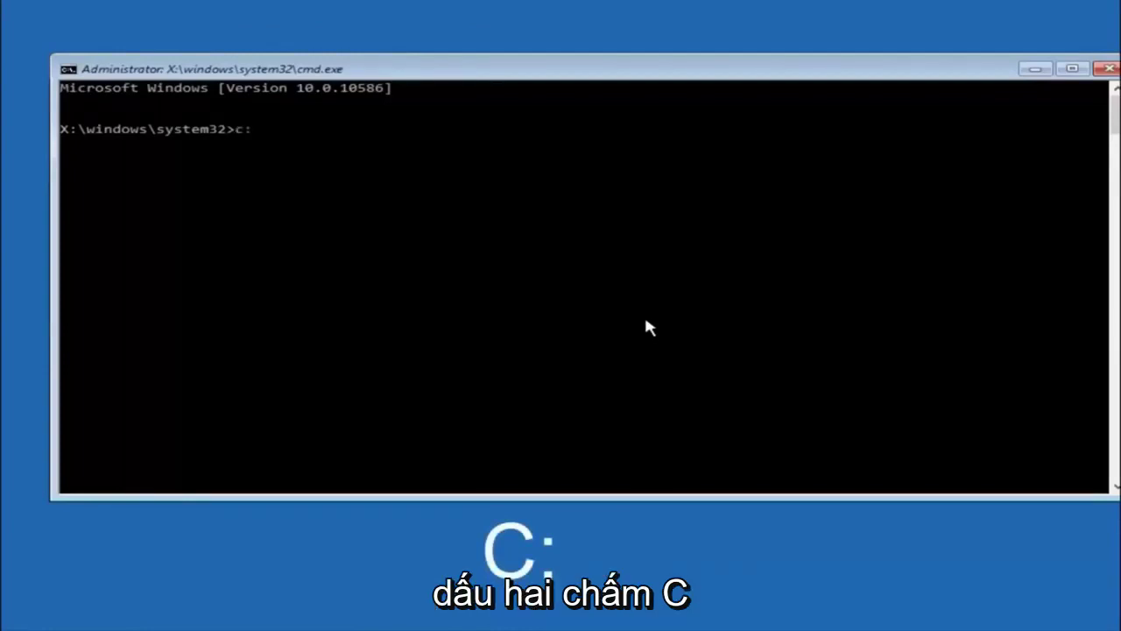
key("Return")
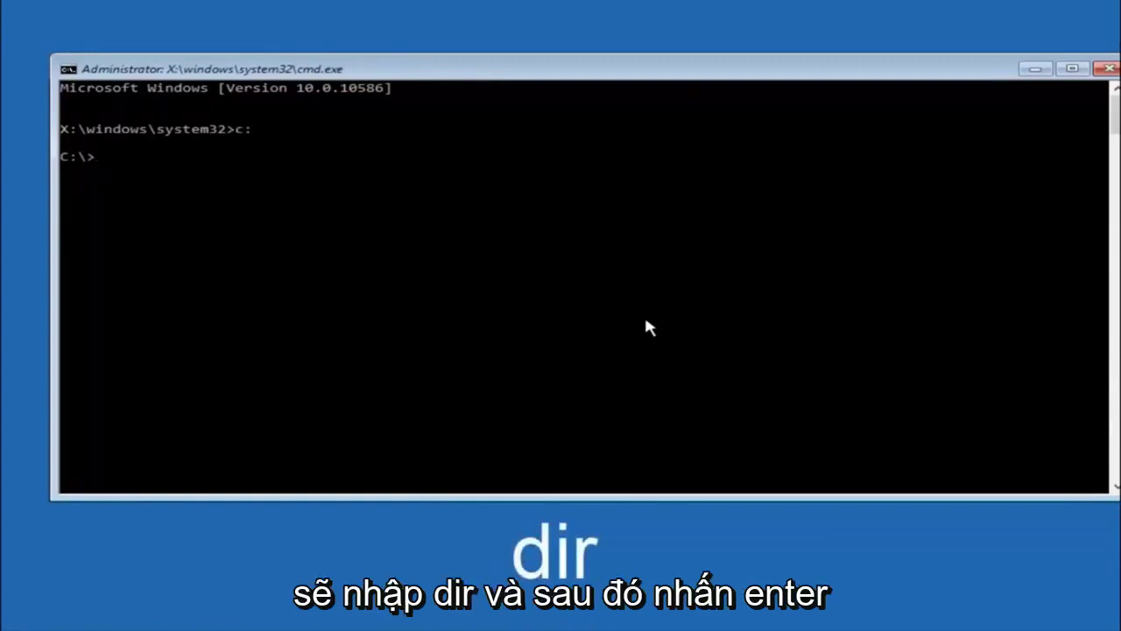
type("dir")
key("Return")
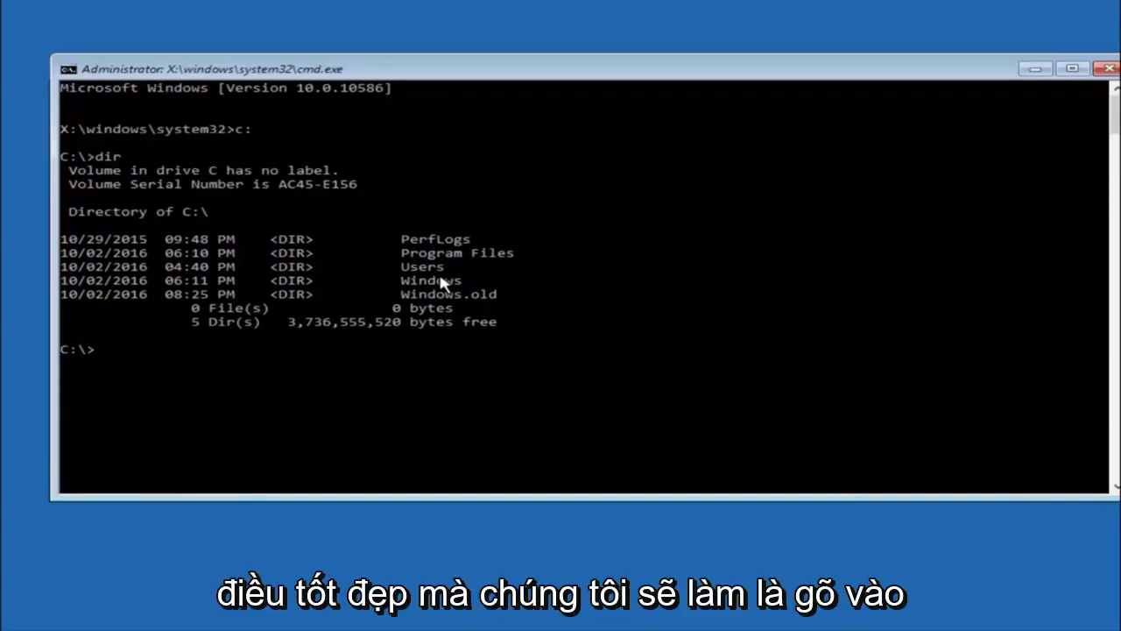
type("cd \\windows\\system32\\config")
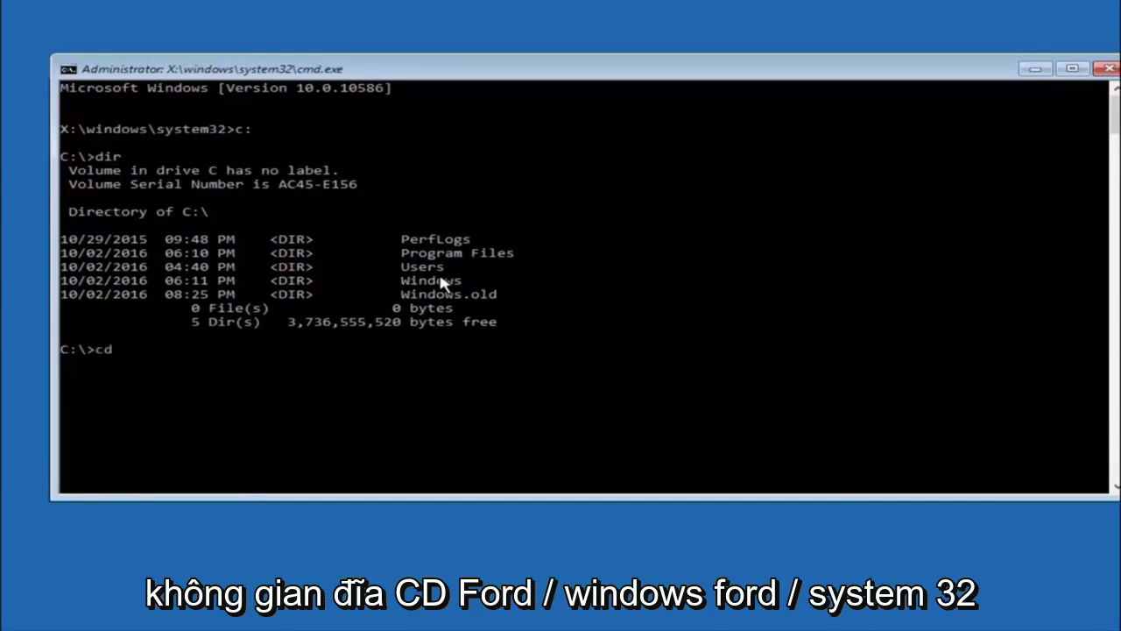
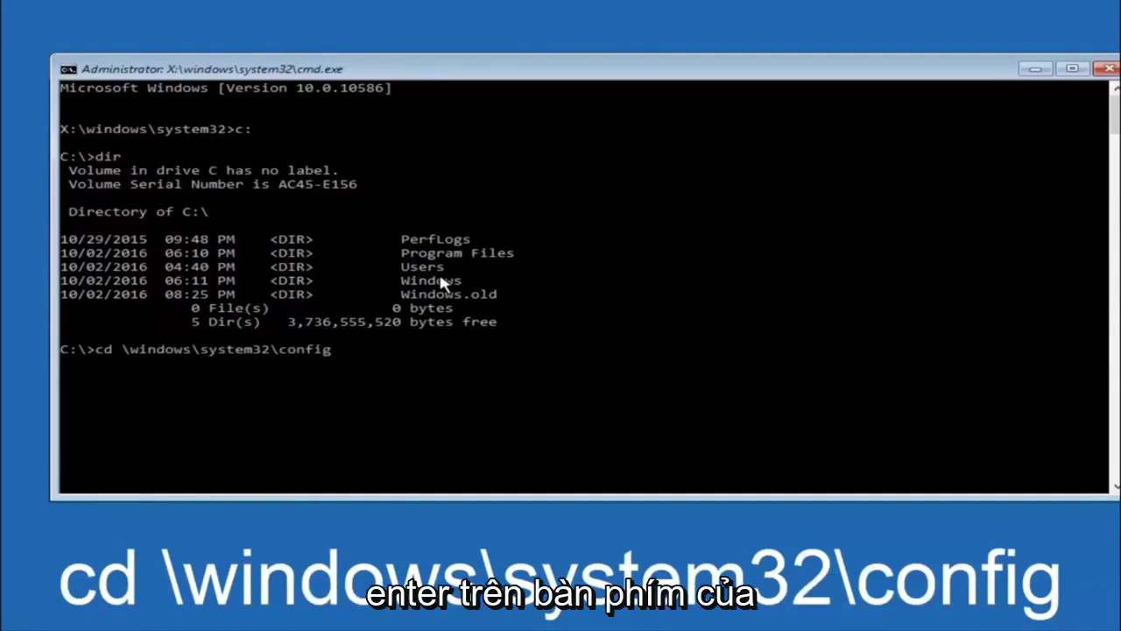
Run cd \windows\system32\config to switch Command Prompt into the registry config folder
key("Return")
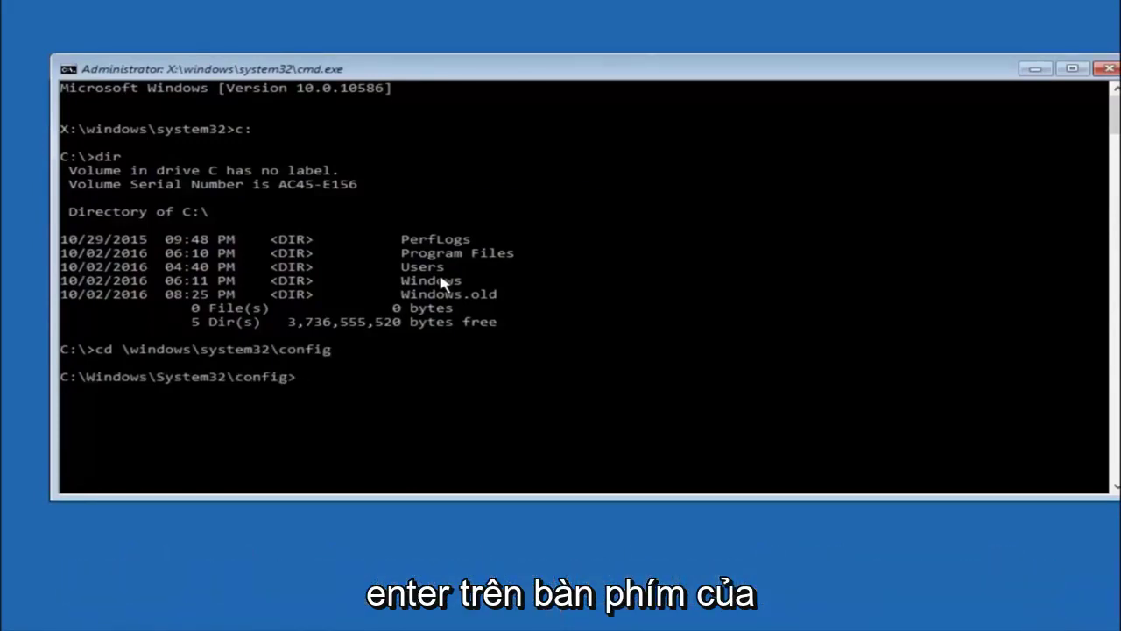
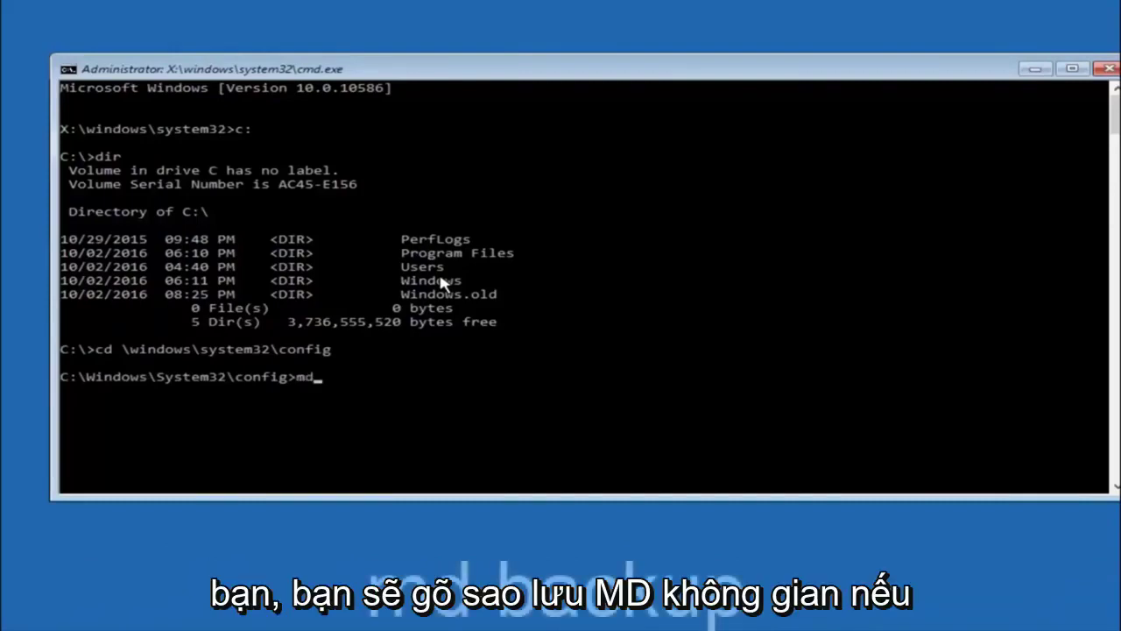
Run md backup to create a 'backup' folder in C:\Windows\System32\config
type("back")
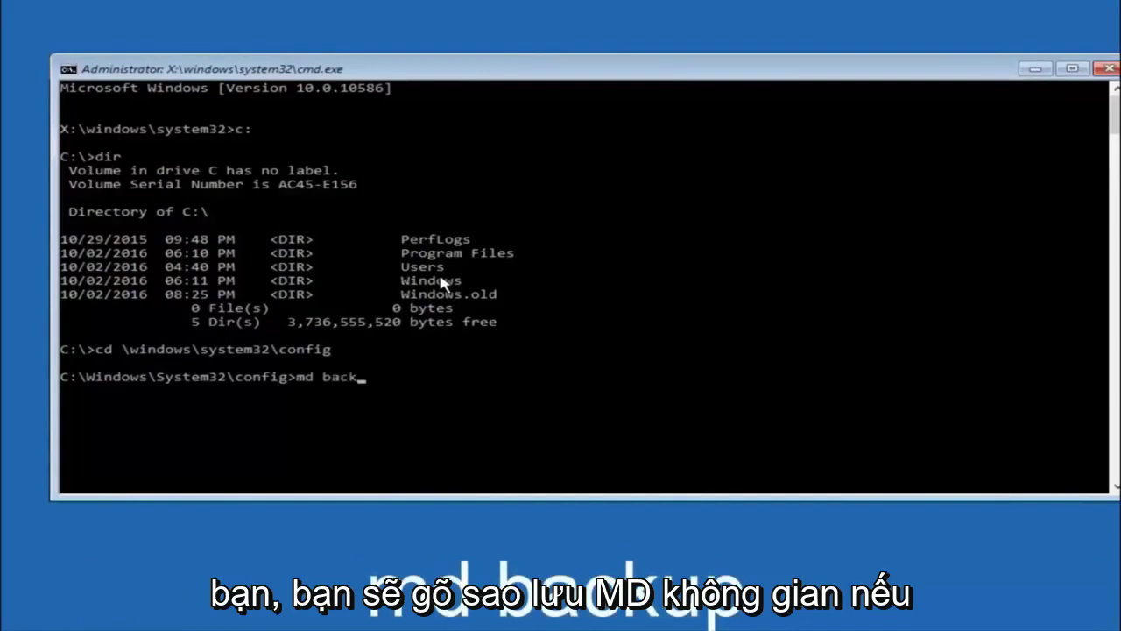
type("up")
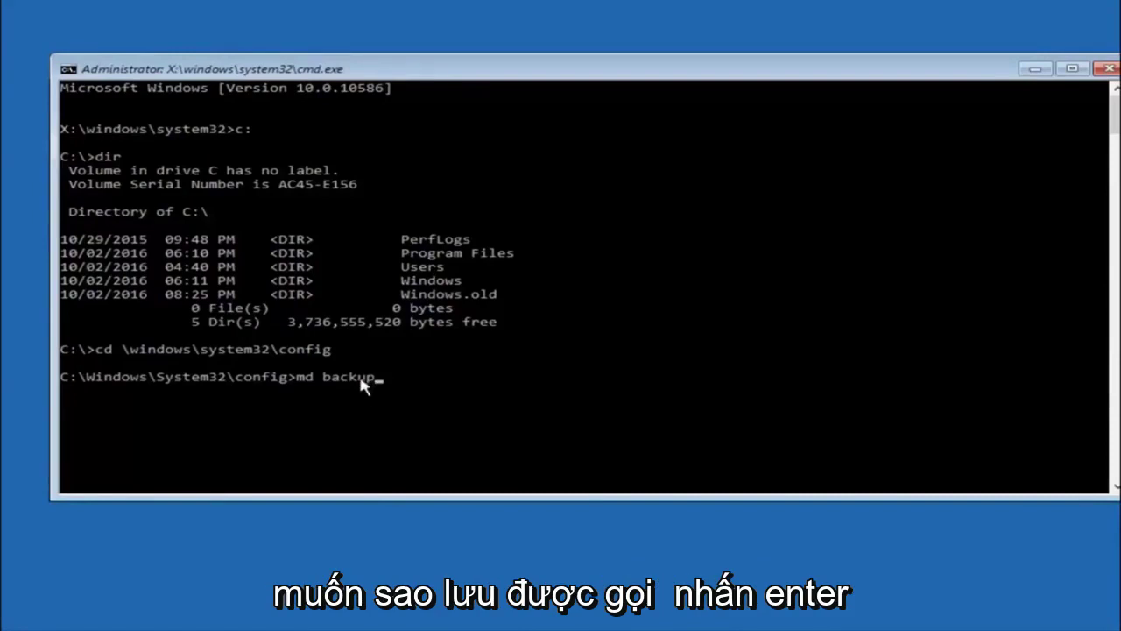
key("Return")
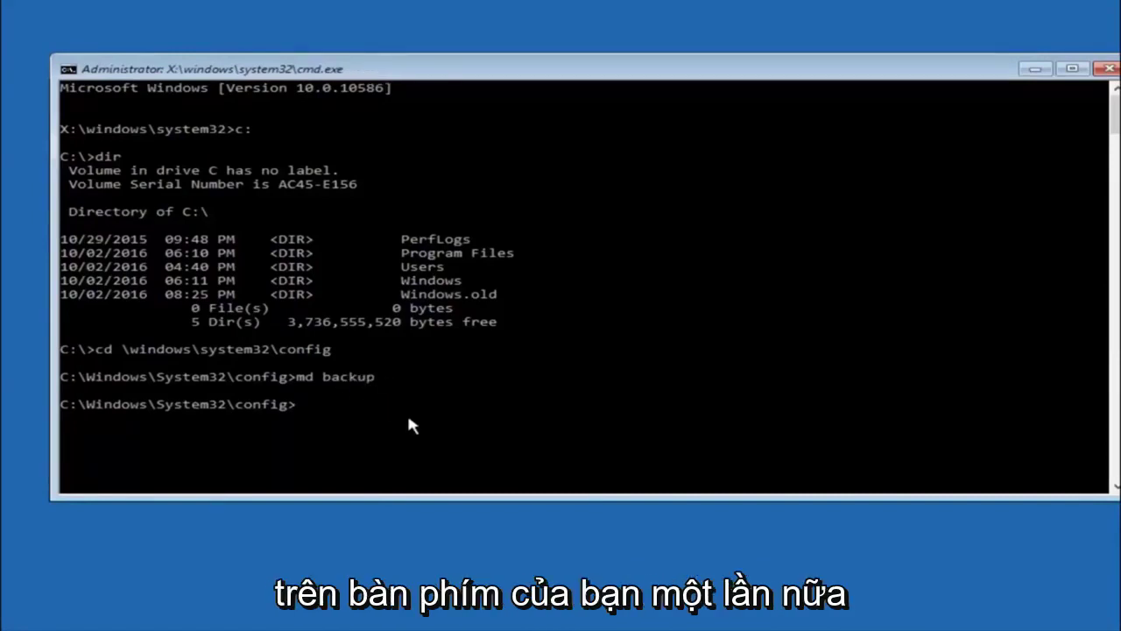
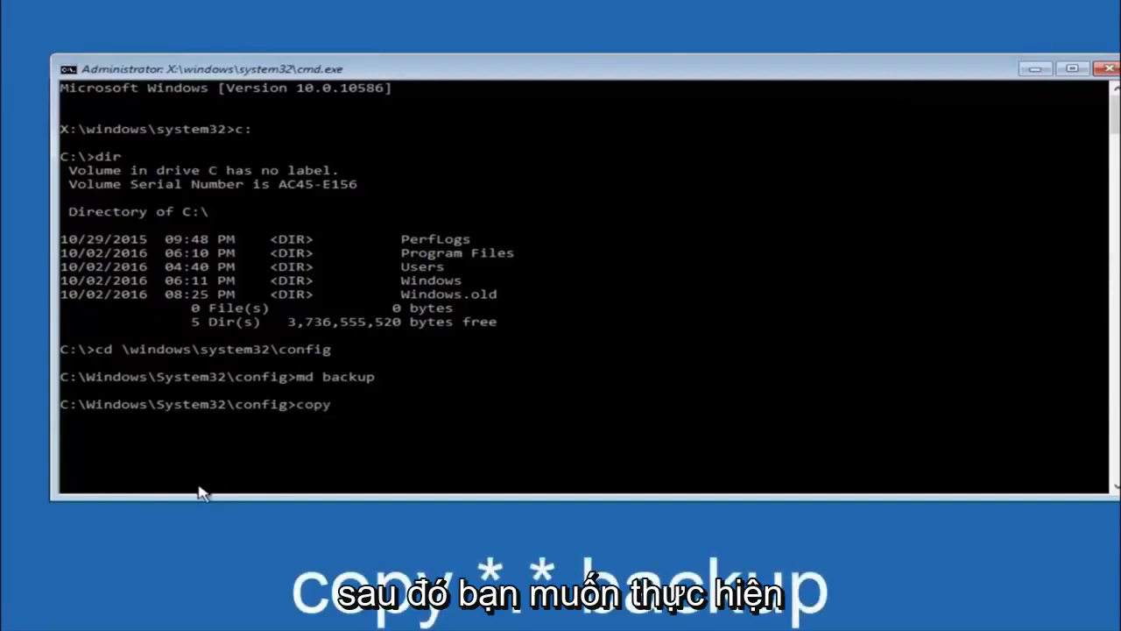
Run 'copy *.* backup' in System32\config to copy all ten registry files into backup
type("*")
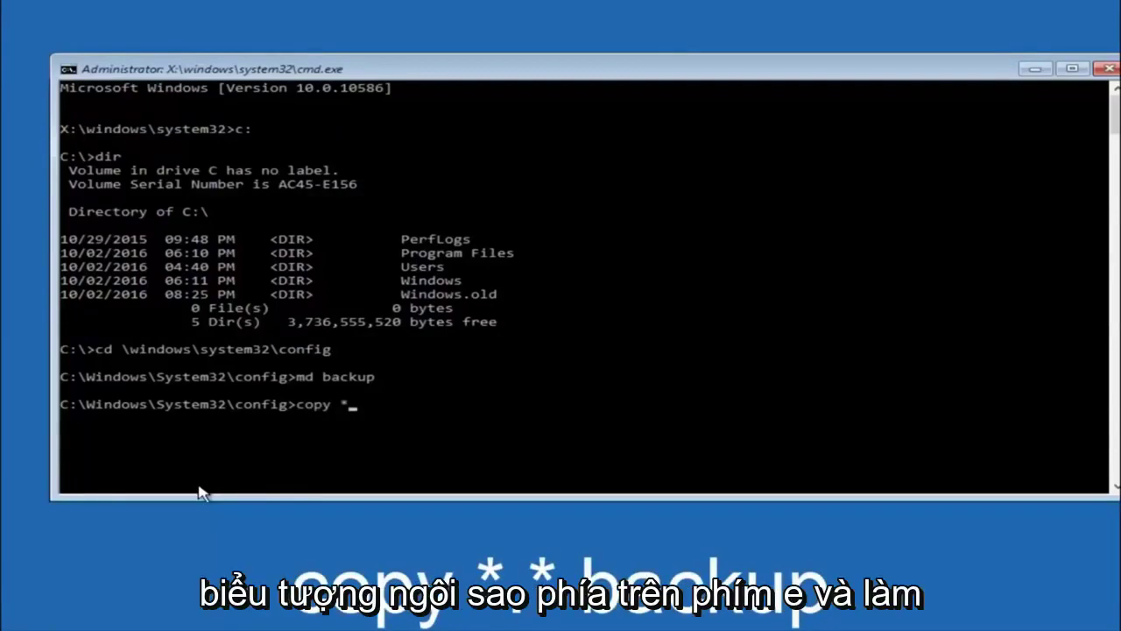
type(".")
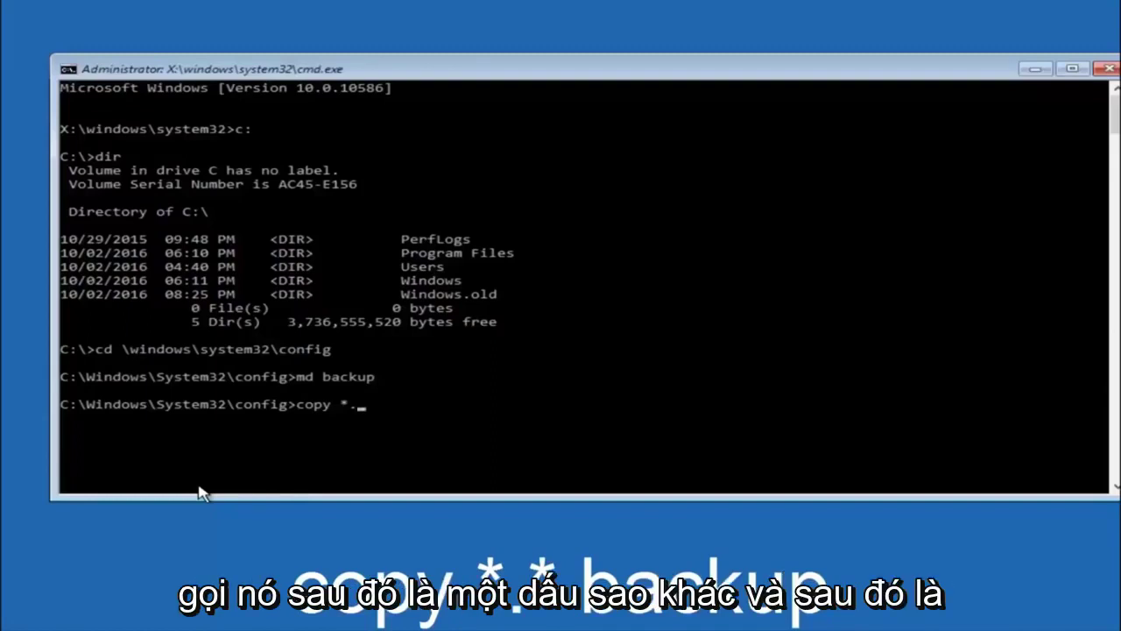
type("*")
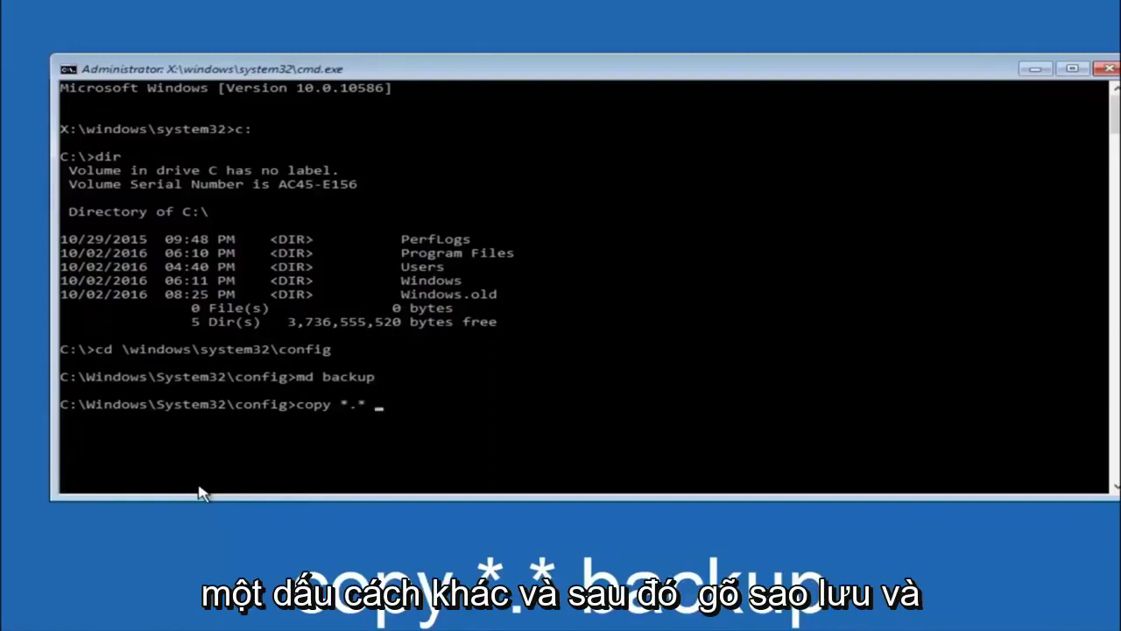
type(" backup")
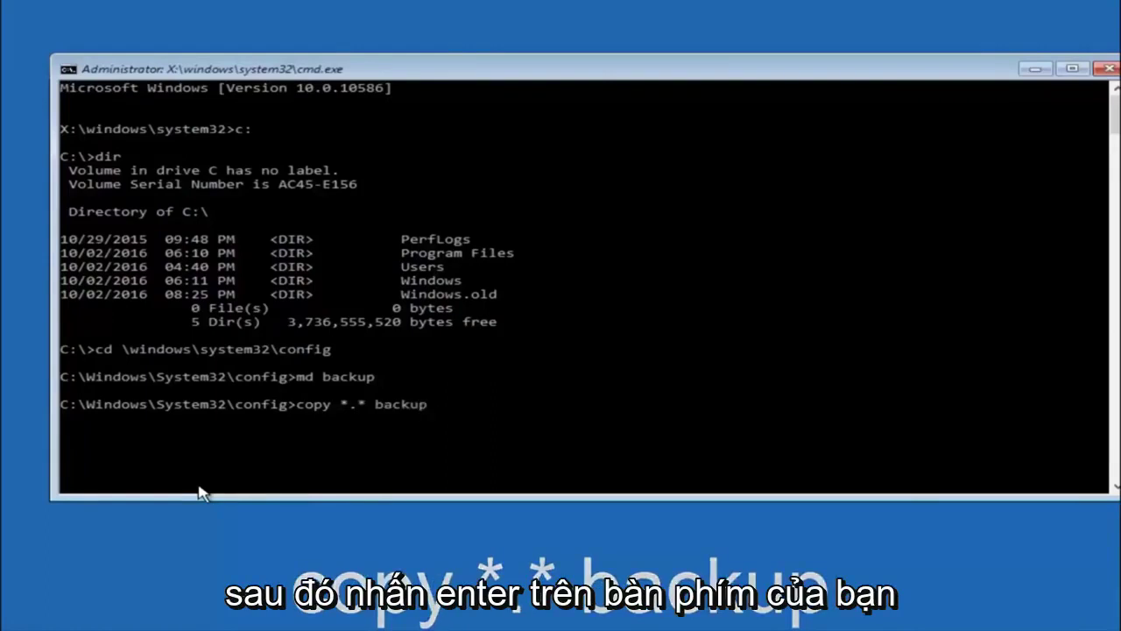
key("Return")
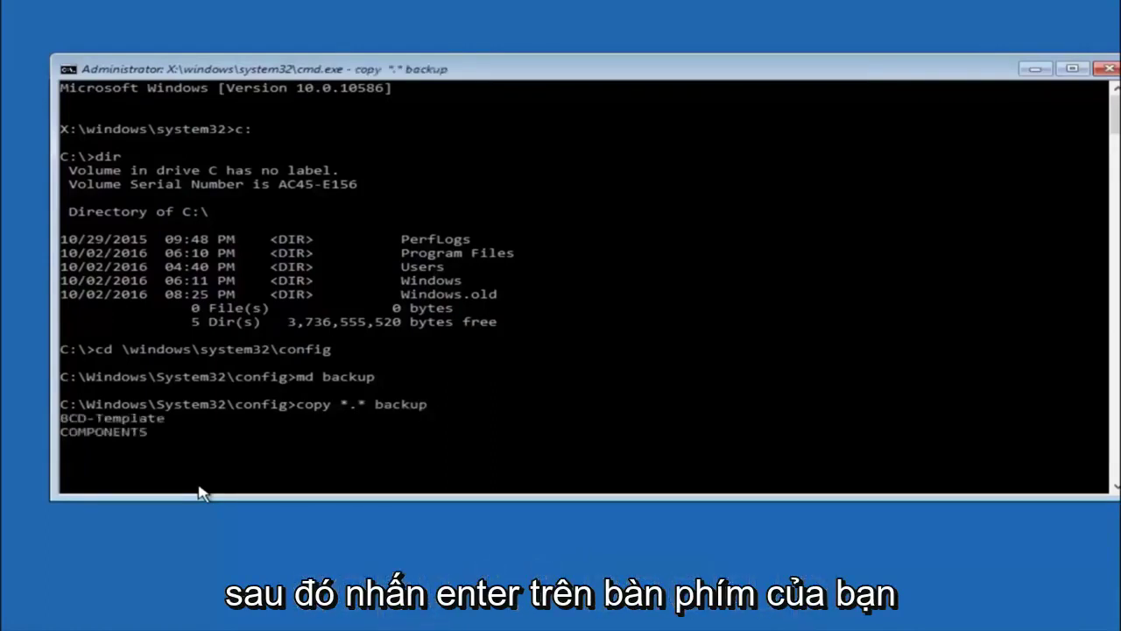
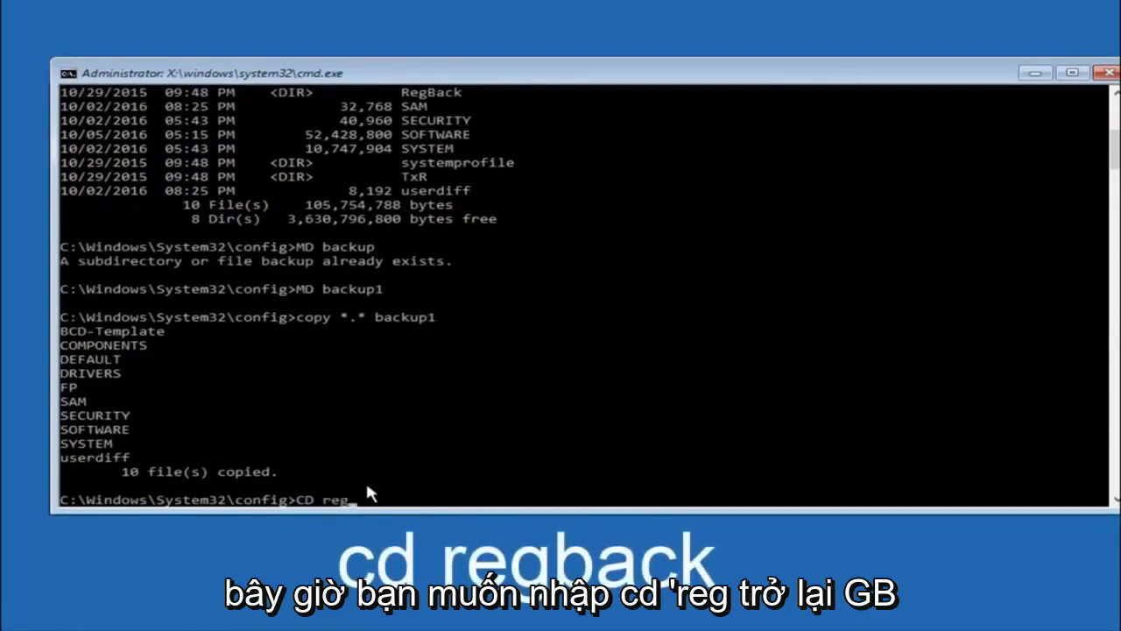
Run 'cd regback', then 'dir' to show the five 0-byte registry backup files
type("back")
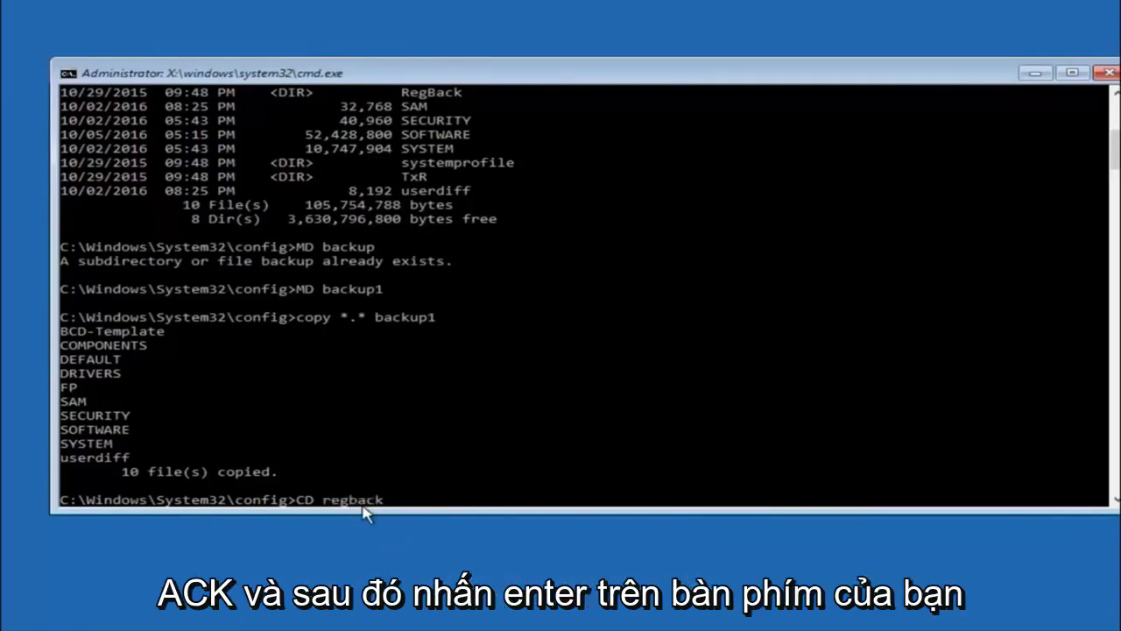
key("Return")
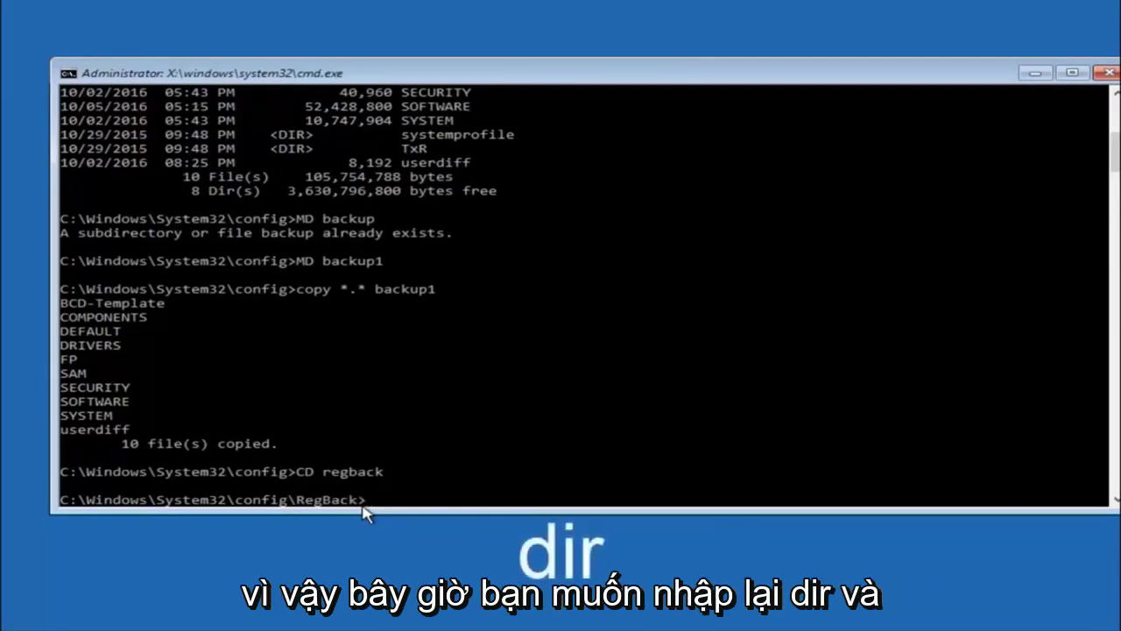
type("dir")
key("Return")
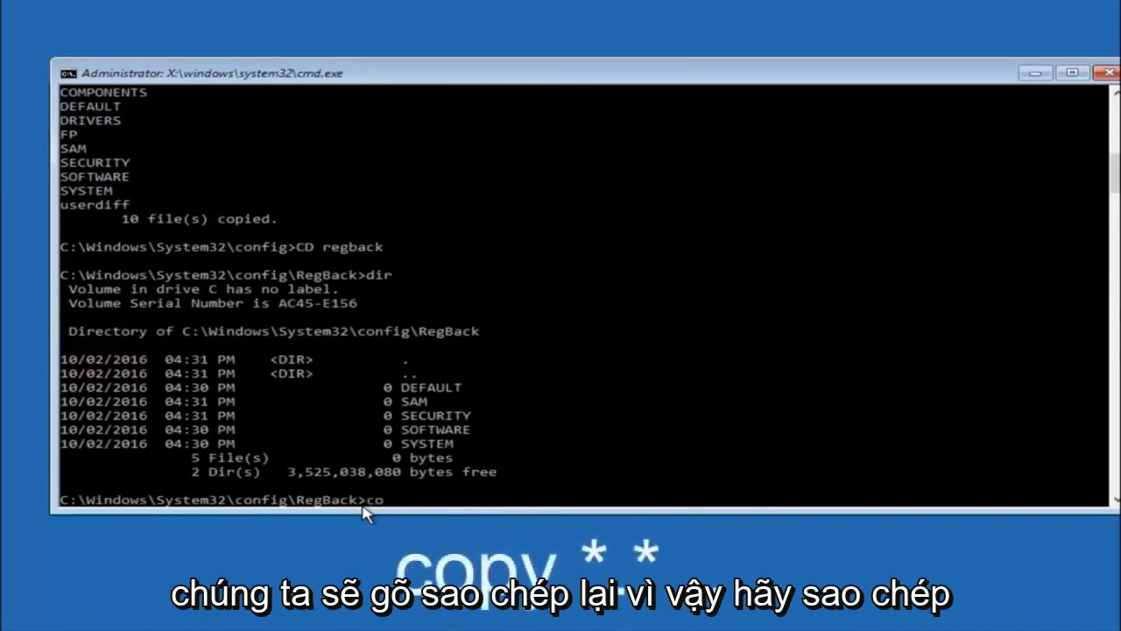
Type 'copy' at the RegBack> prompt as the start of copying the backup files
type("copy")
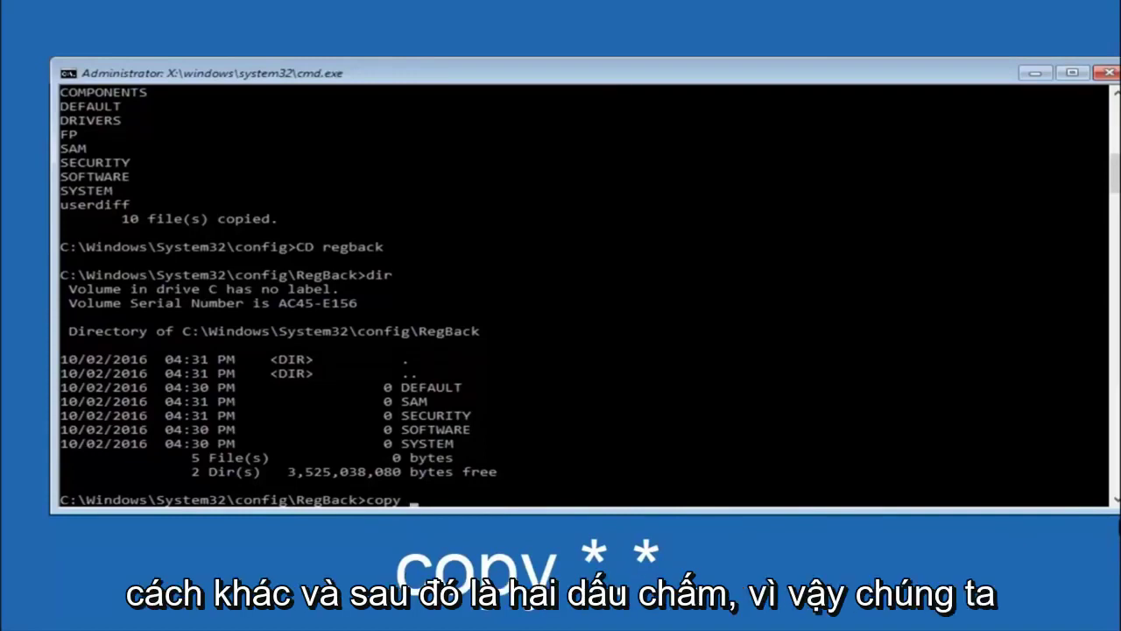
left_click(414, 504)
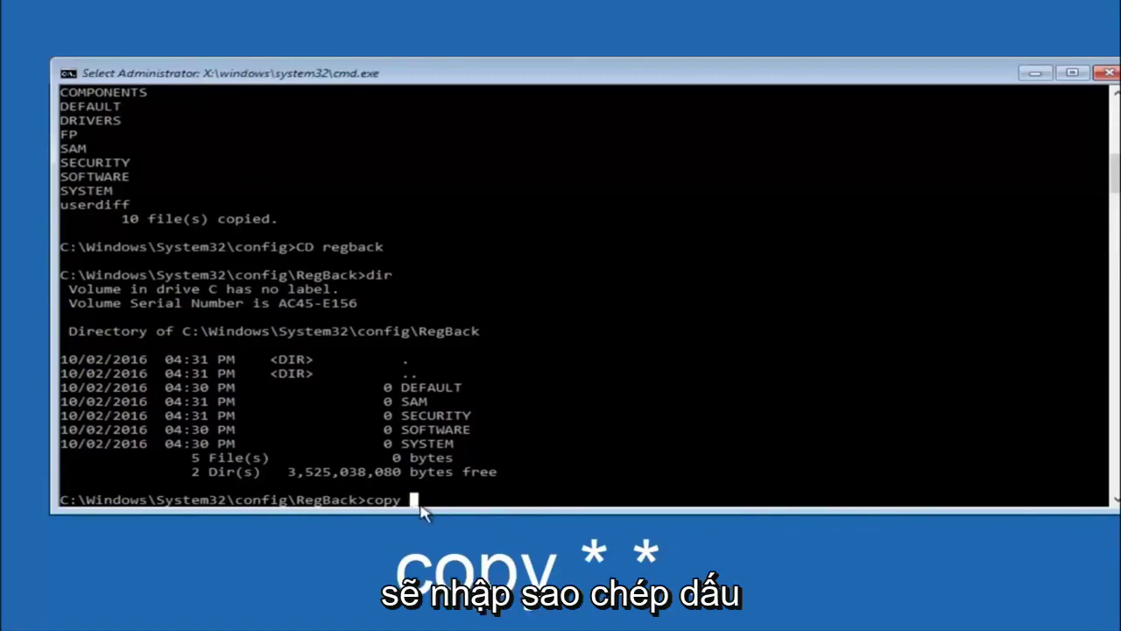
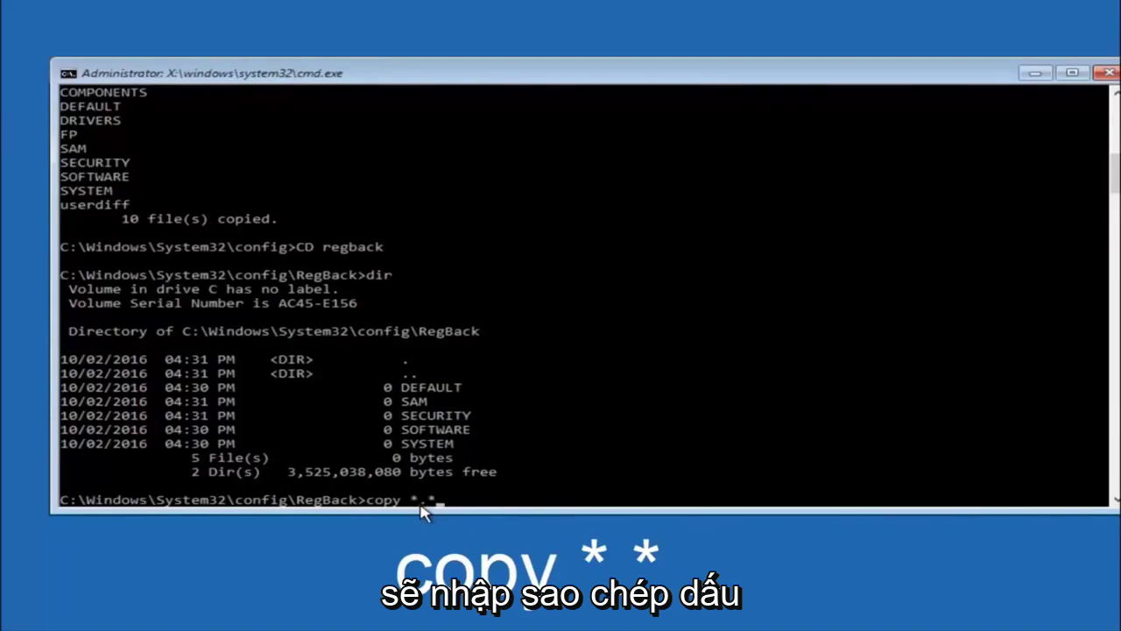
Type the command copy *.* .. at the RegBack prompt, correcting the typo, without running it
type("*.*")
key("BackSpace")
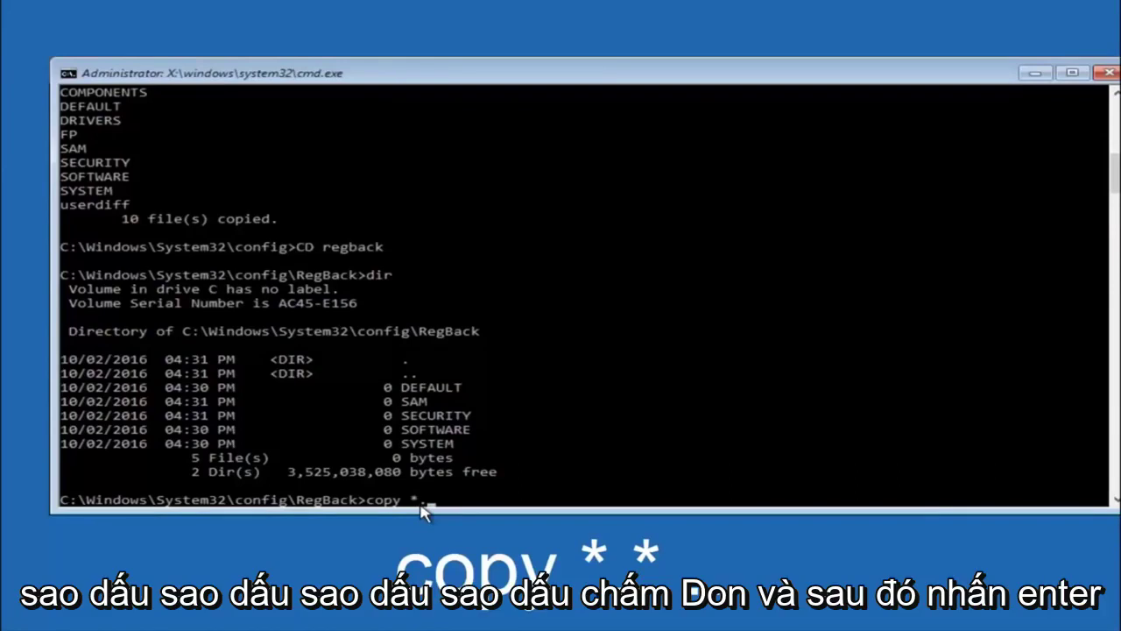
type("*  ..")
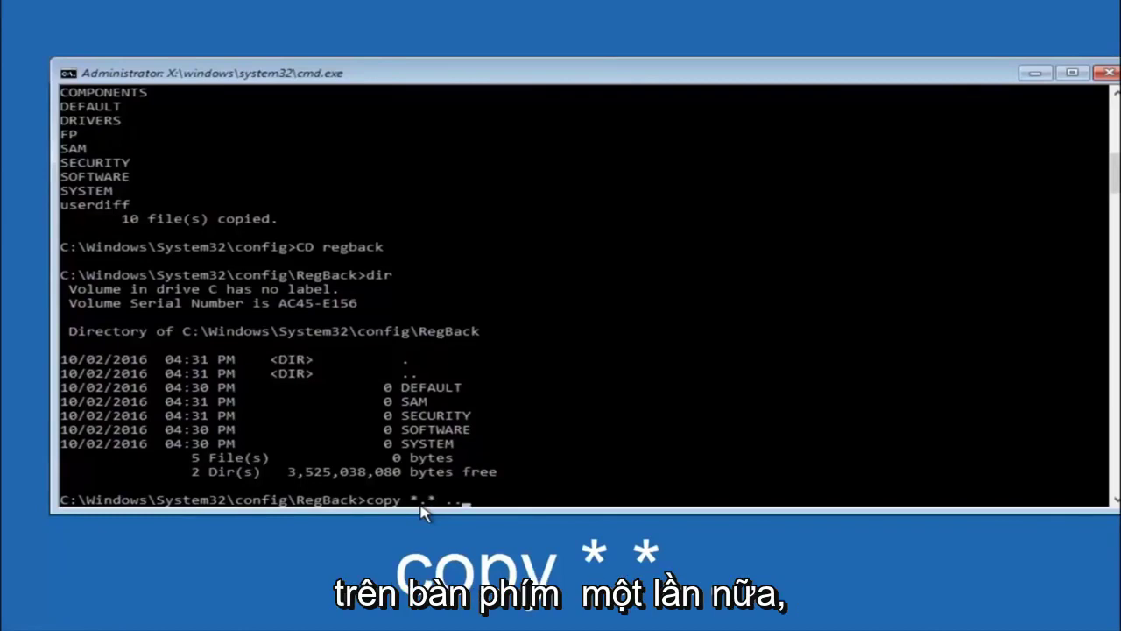
Run copy *.* .. and answer All to overwrite, copying the 5 registry files into config
key("Return")
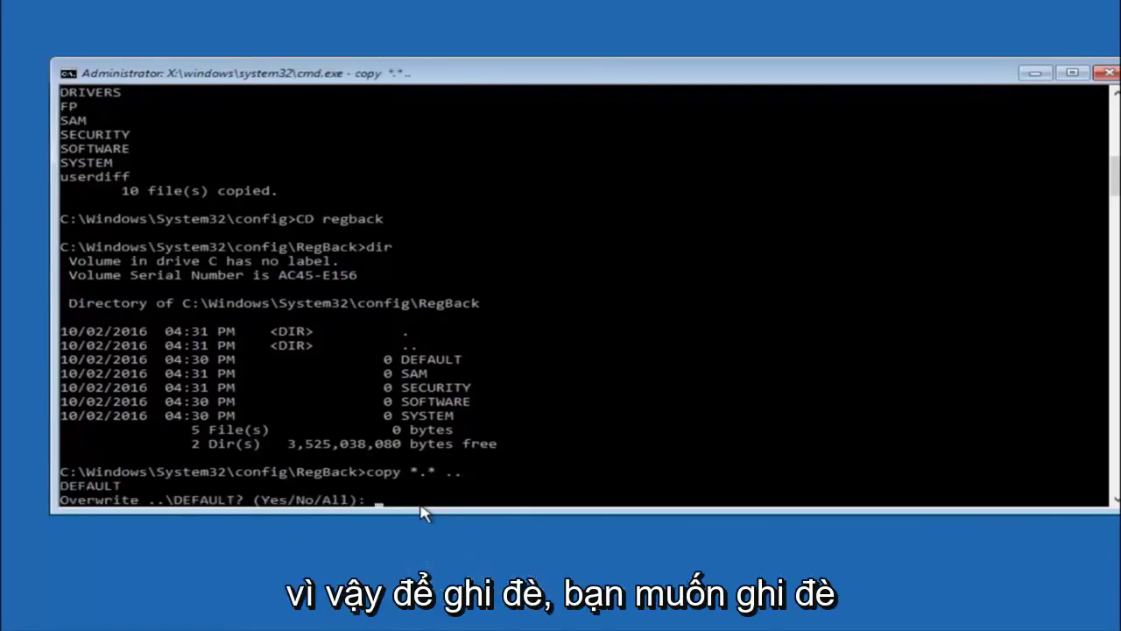
type("A")
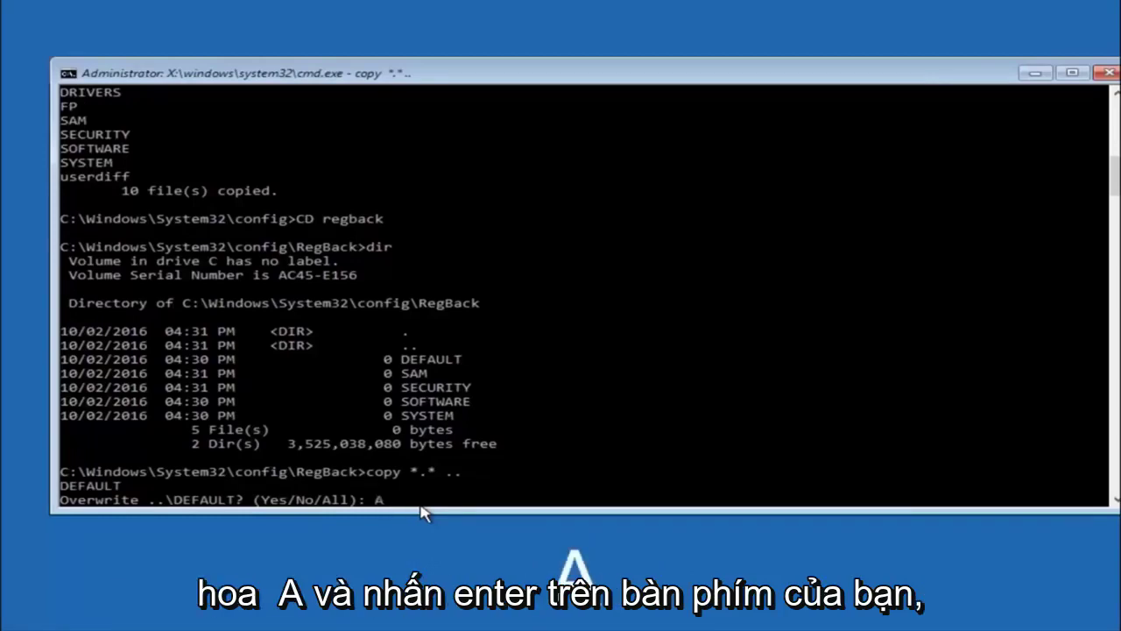
key("Return")
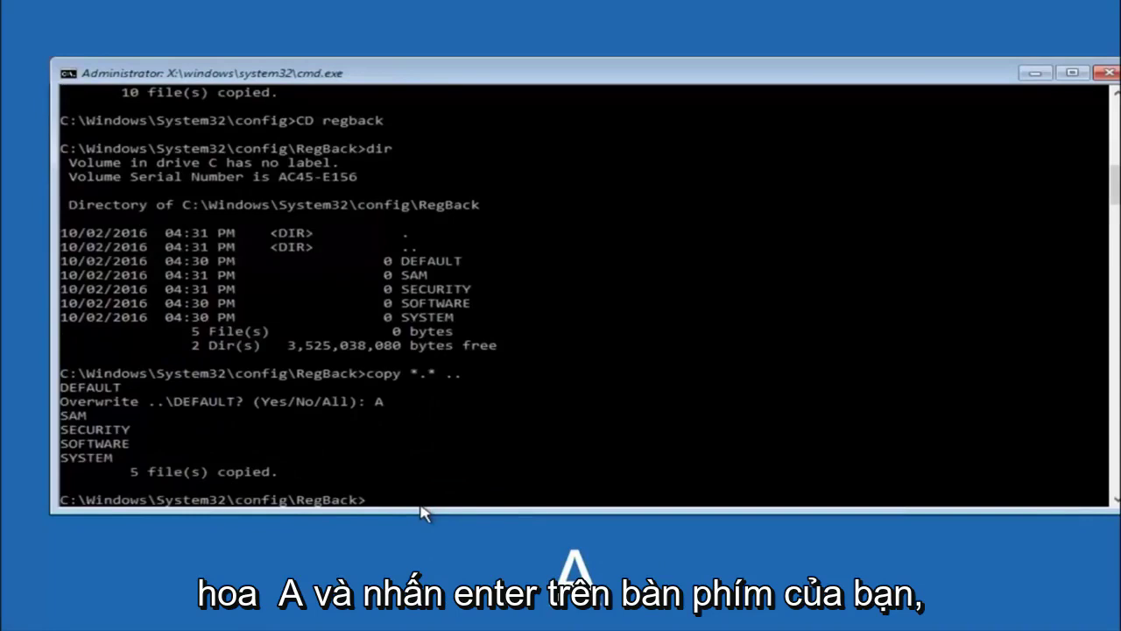